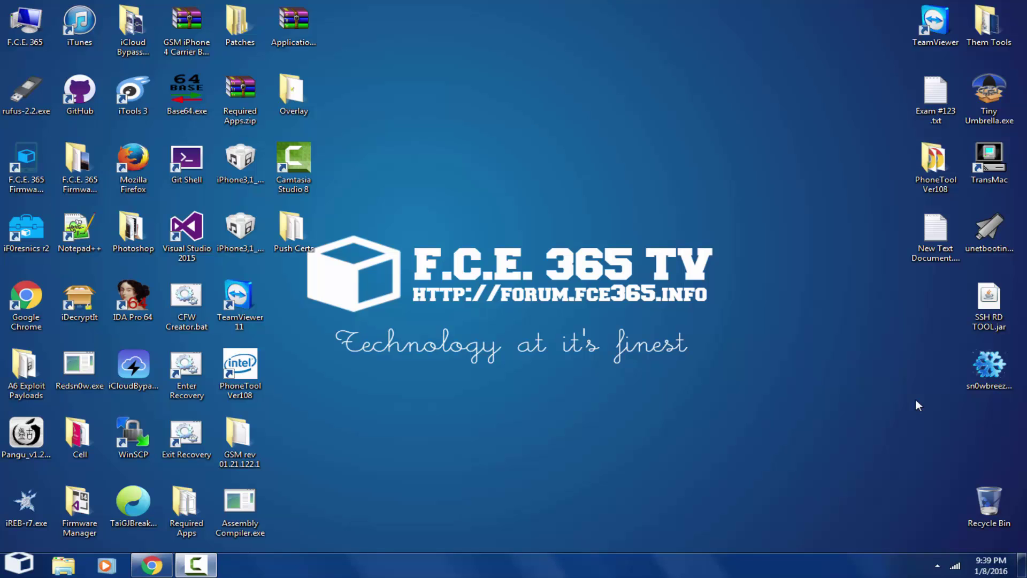
Step: Bring up the Windows prompt offering to change the colour scheme for better performance
click(24, 431)
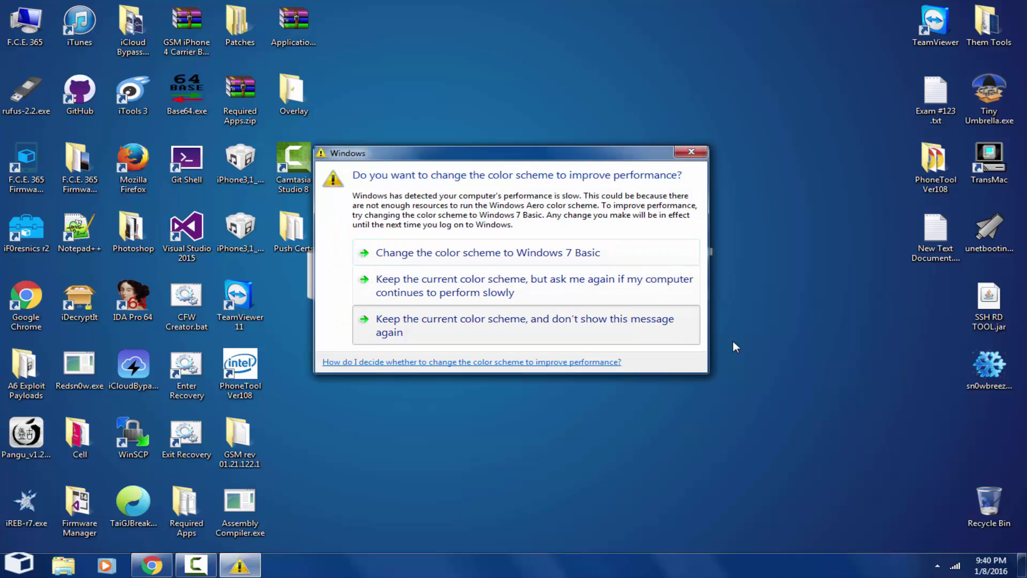
Step: Keep the current colour scheme with the warning suppressed, then browse the Start menu programs
click(693, 329)
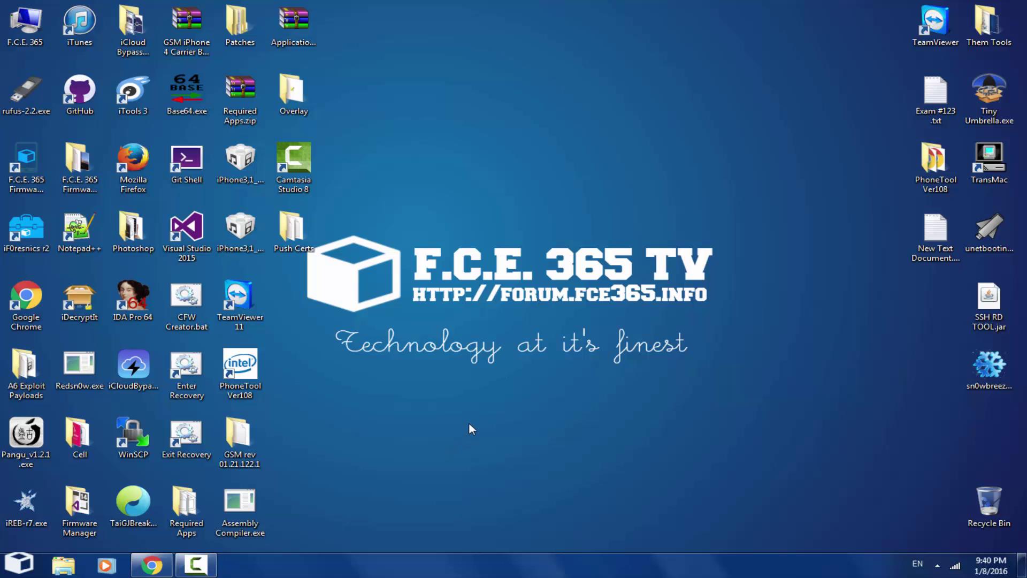
click(19, 563)
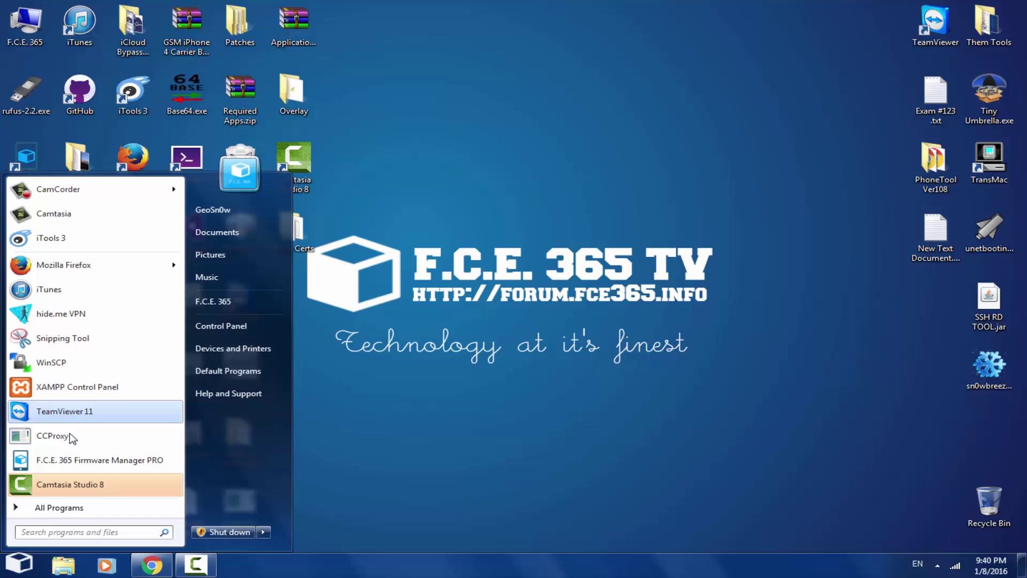
click(62, 510)
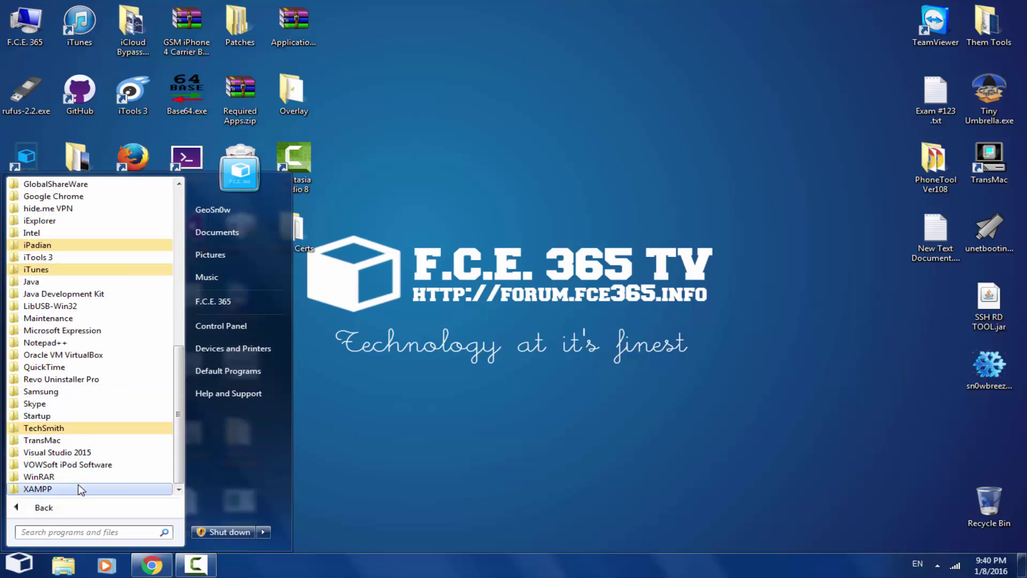
click(80, 507)
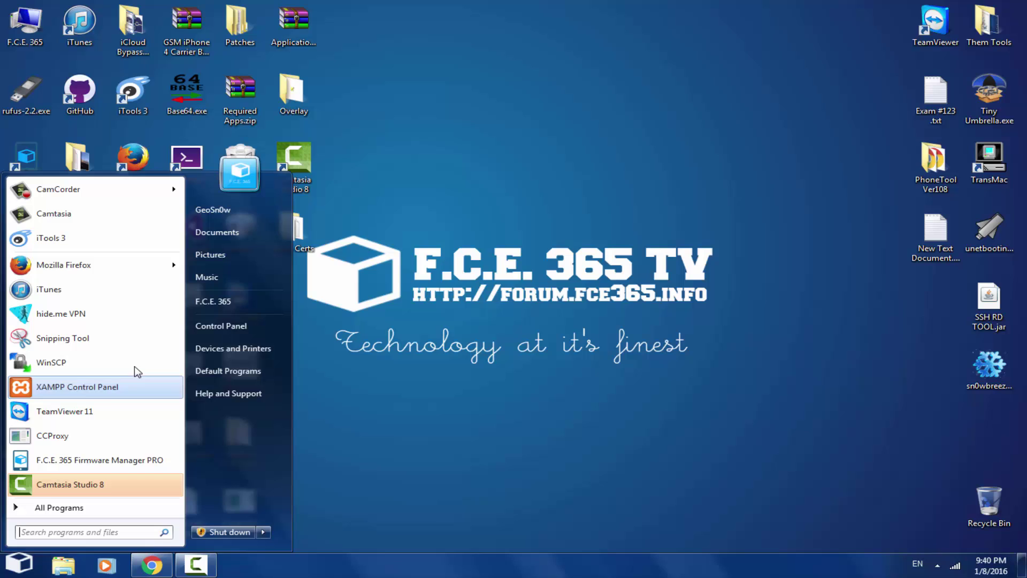
Step: Launch iTools 3 and view the connected iPhone 4's device info (iOS 7.1.2, jailbroken)
click(78, 235)
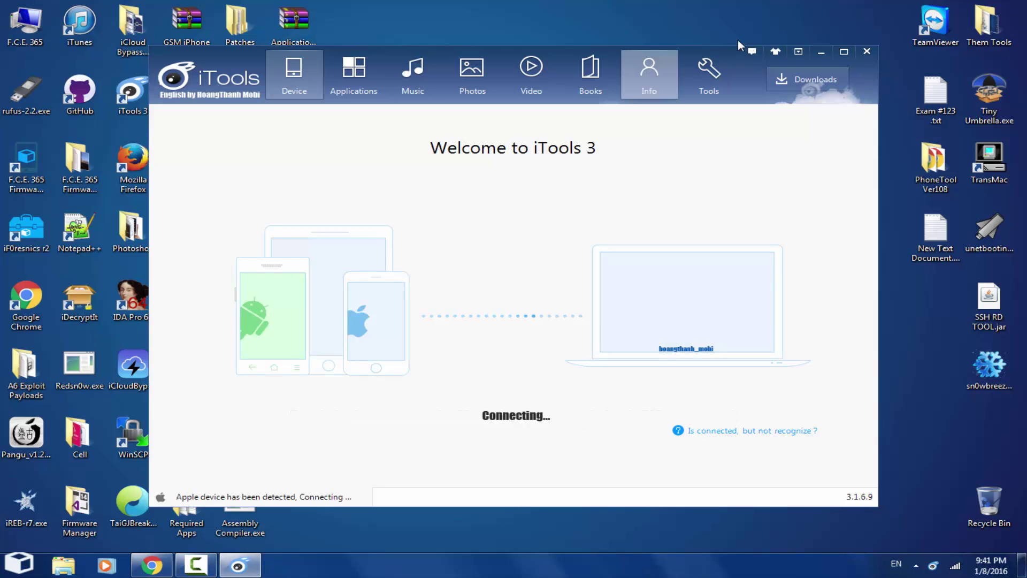
click(705, 72)
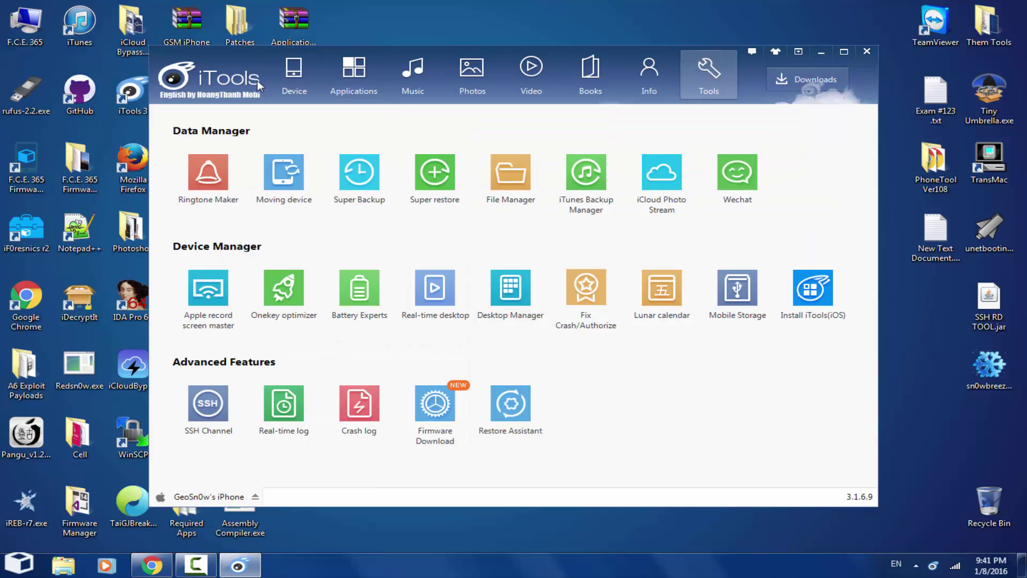
click(292, 75)
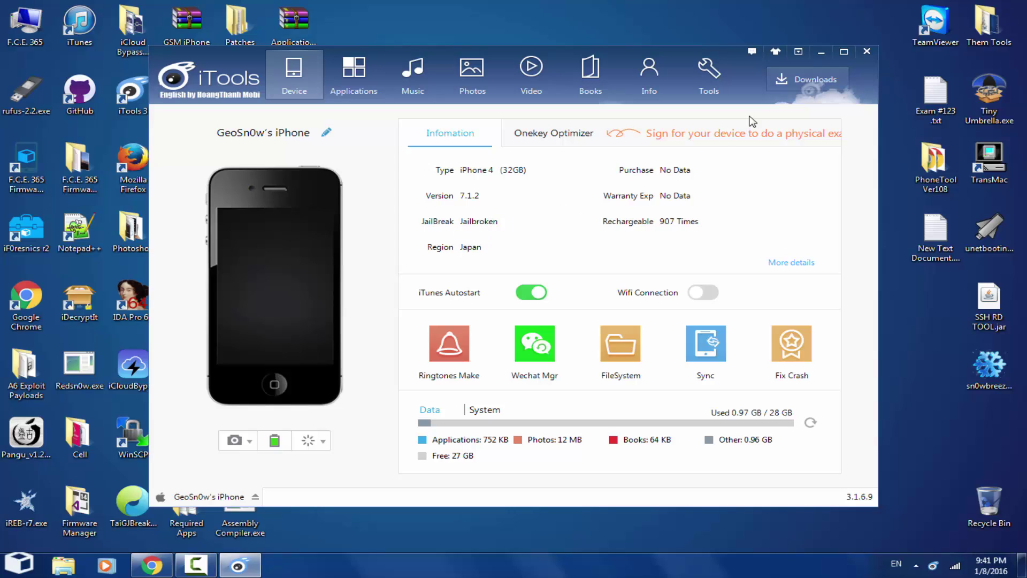
Step: Start Real-time desktop mirroring of the iPhone, accepting the developer plugin installation
click(711, 76)
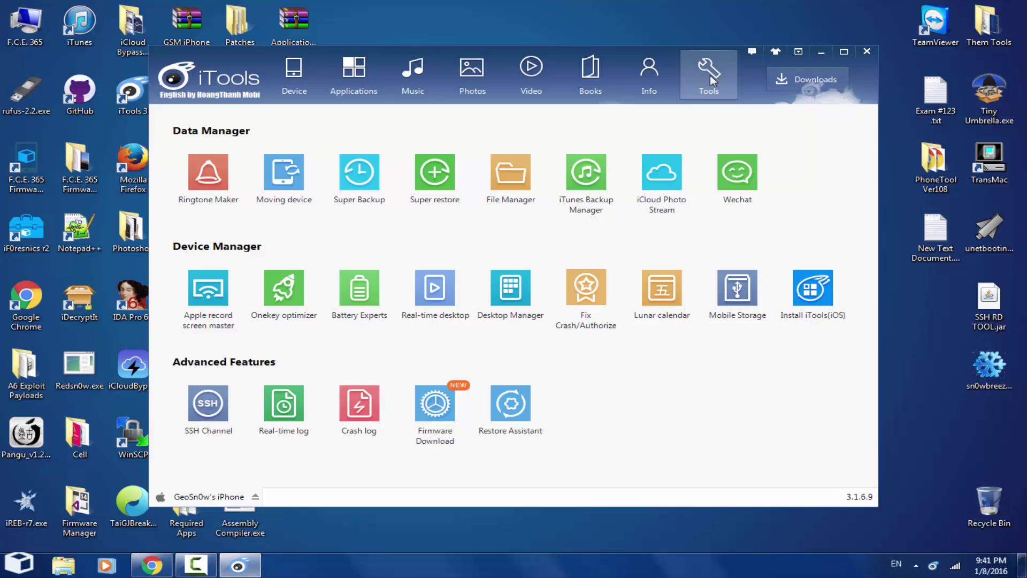
click(435, 292)
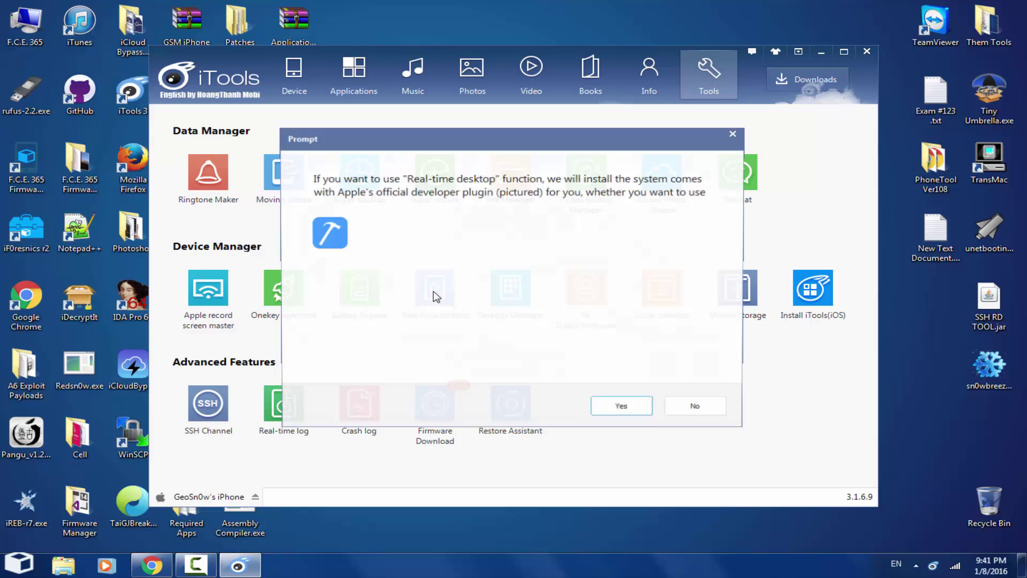
click(652, 411)
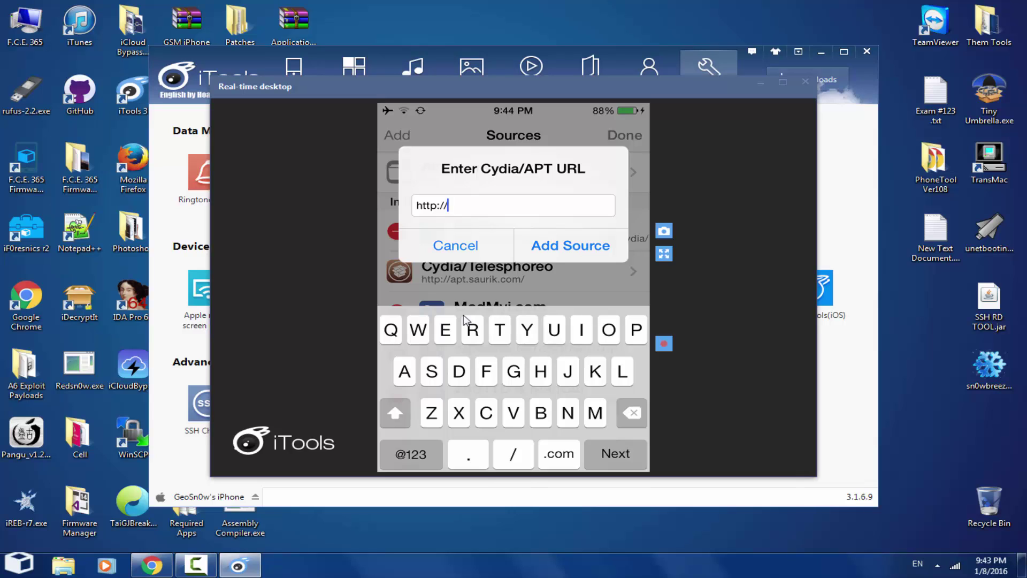
text(repo.insanelyi.com)
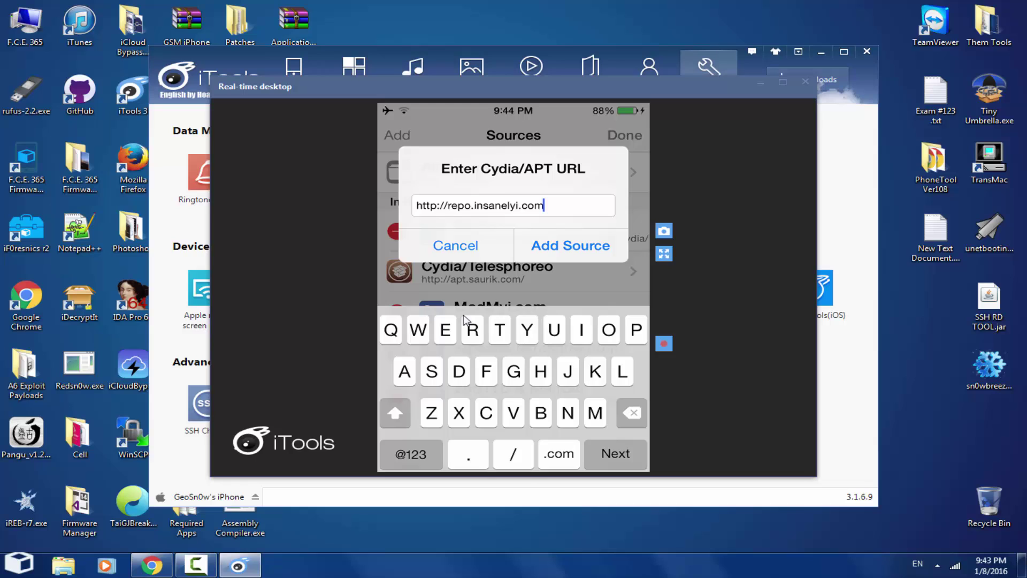
key(Return)
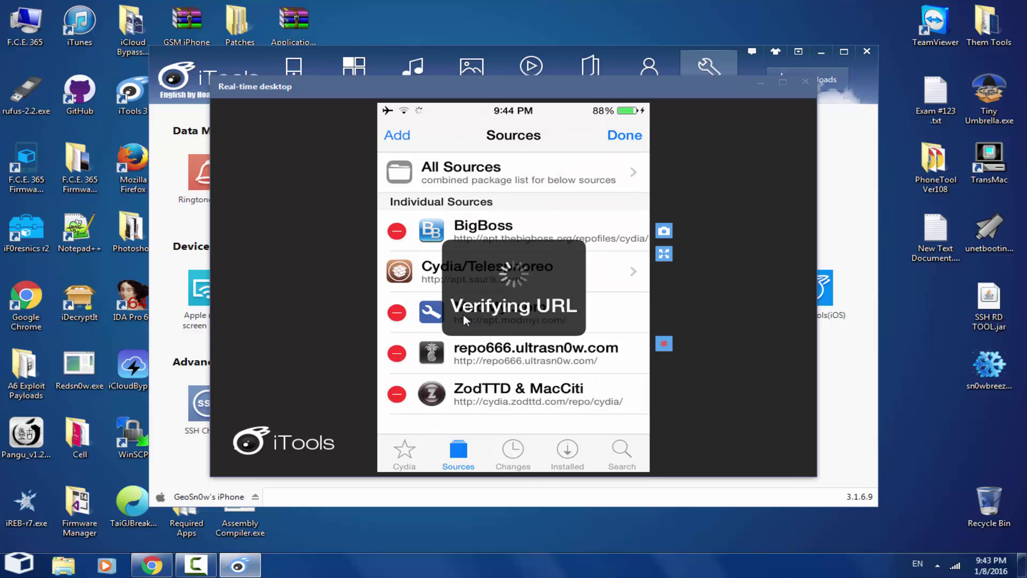
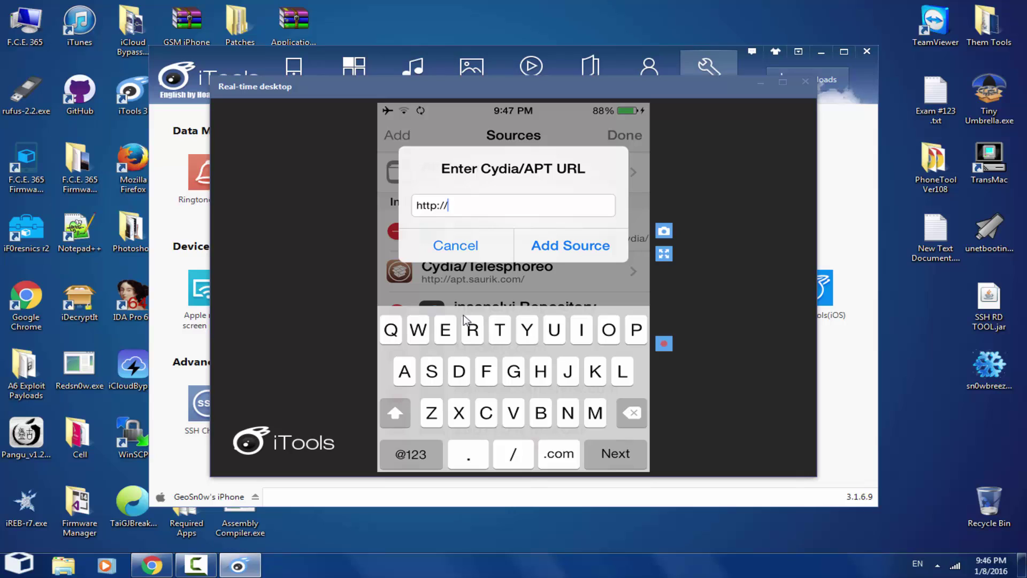
text(iphoneame.com/)
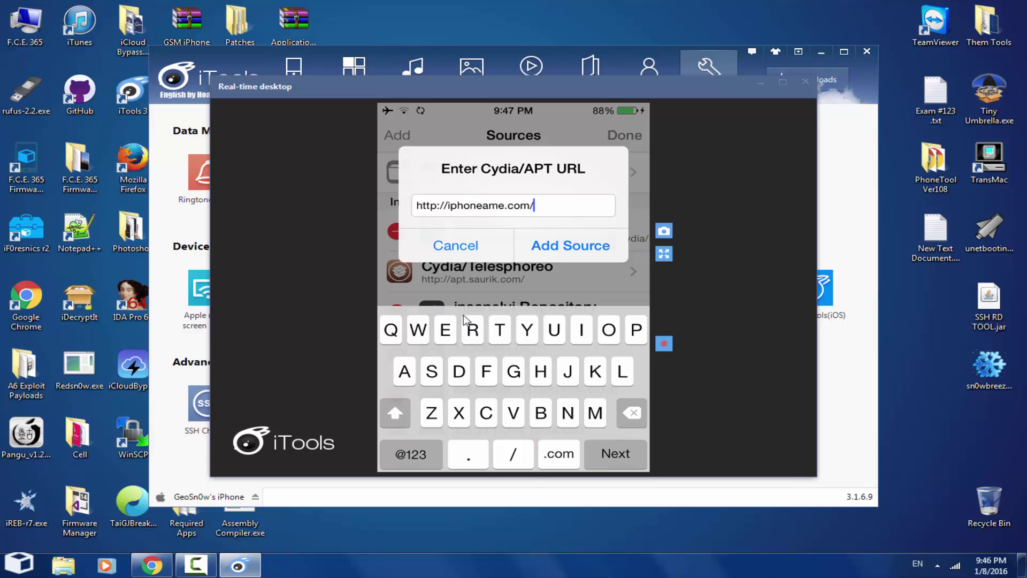
text(s)
key(BackSpace)
text(rep)
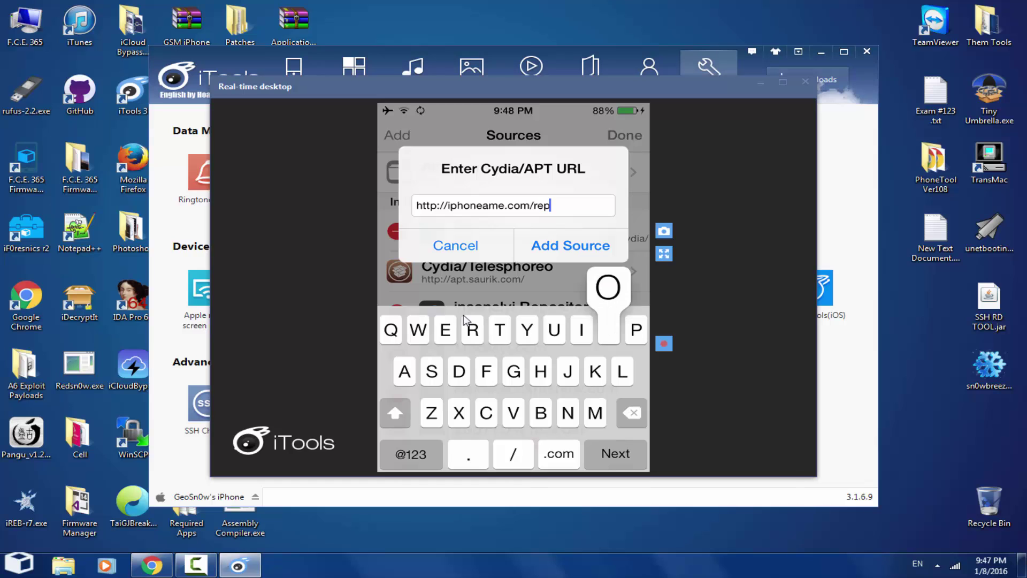
text(o)
key(Return)
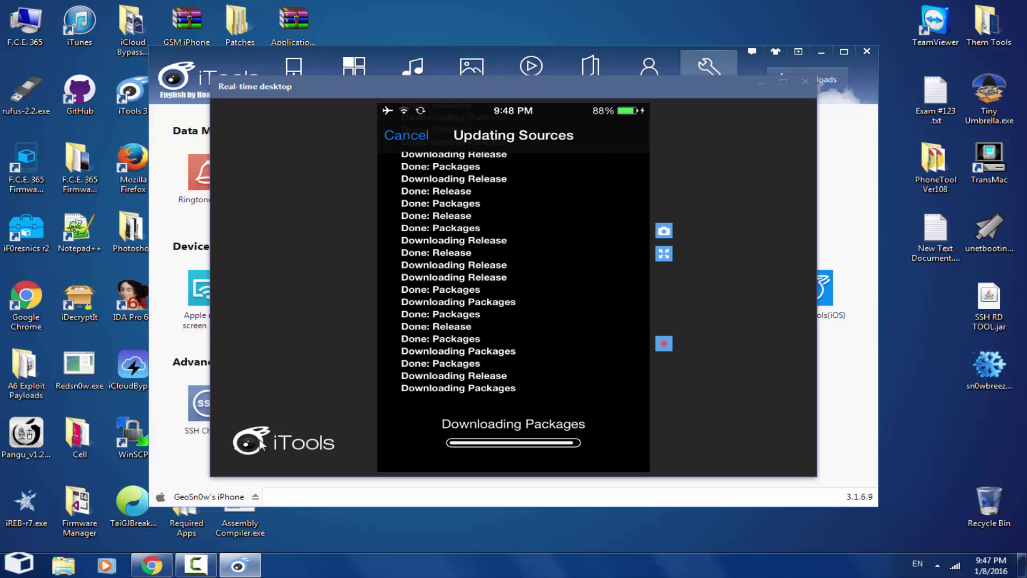
click(152, 565)
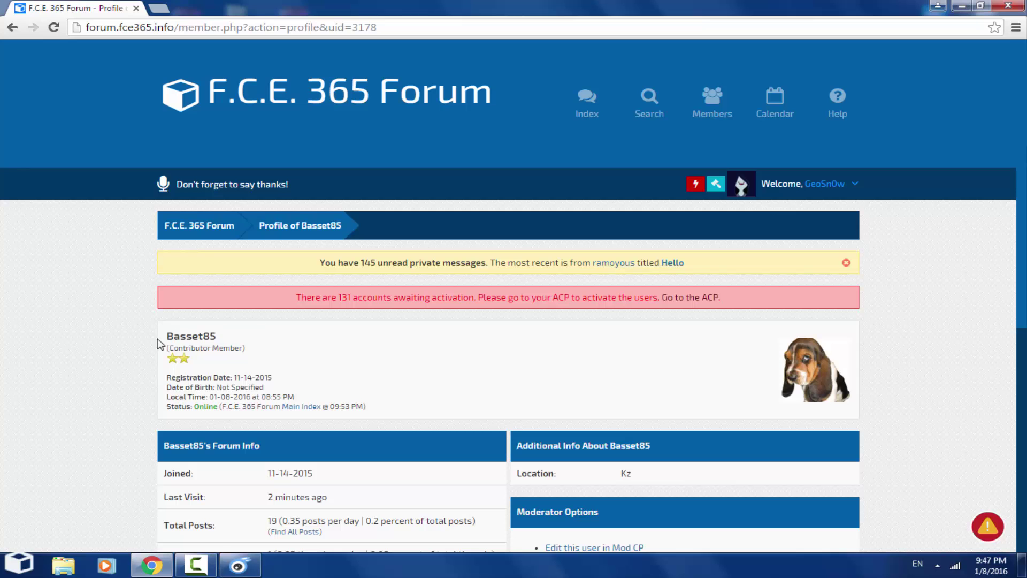
Step: Scroll the F.C.E. 365 forum profile page down and back up
scroll(230, 347, down, 6)
scroll(241, 351, up, 2)
scroll(248, 352, up, 3)
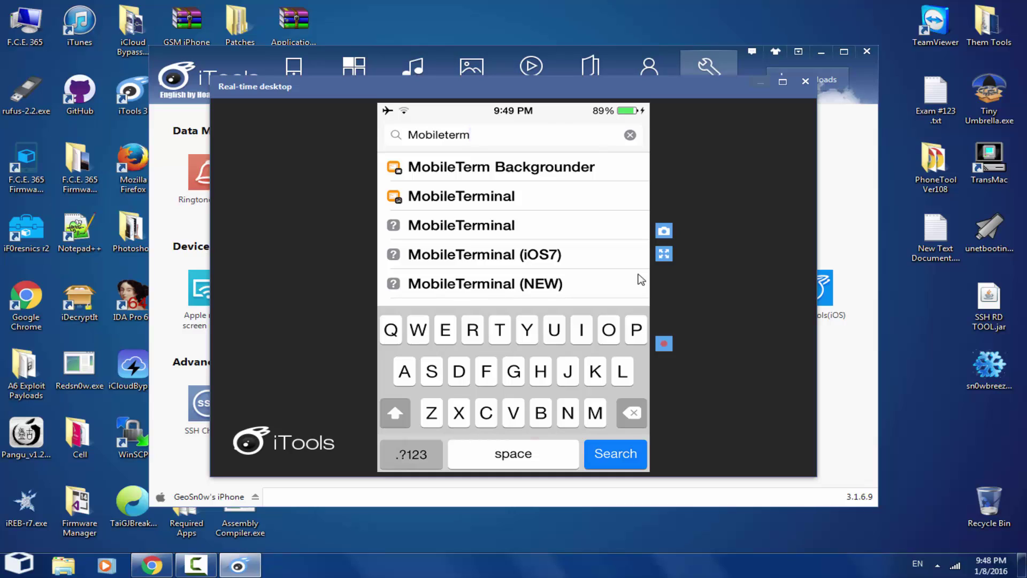
Step: Open the MobileTerminal package from Cydia's Mobileterm search results
click(641, 279)
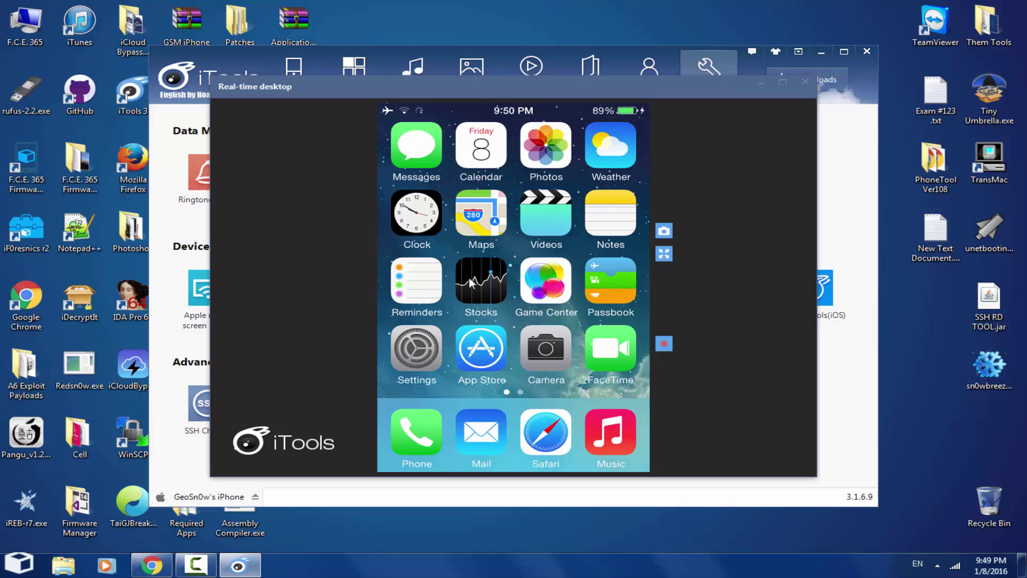
Step: Close the phone mirror and browse the jailbroken root folders in File Manager
click(805, 83)
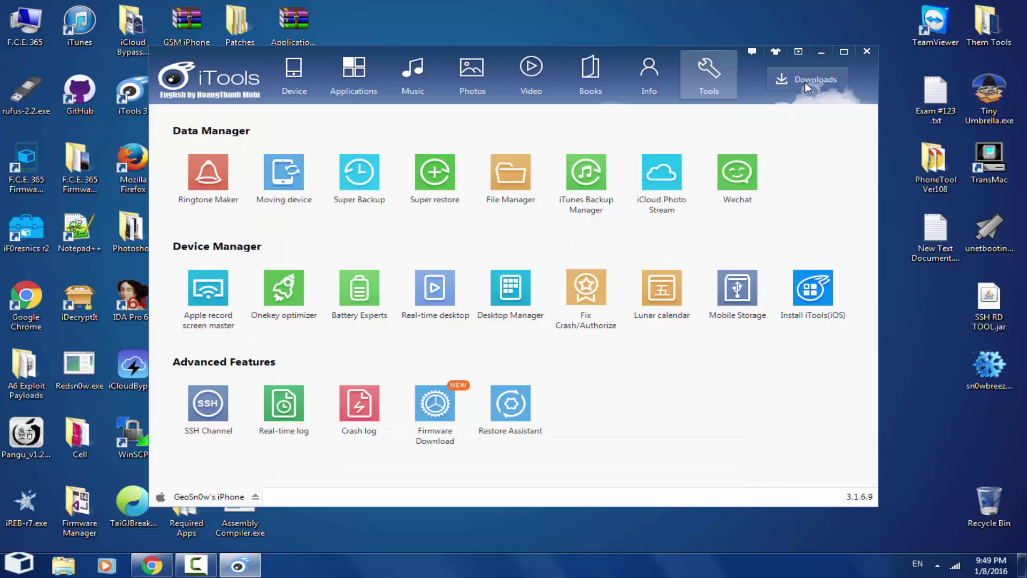
click(511, 172)
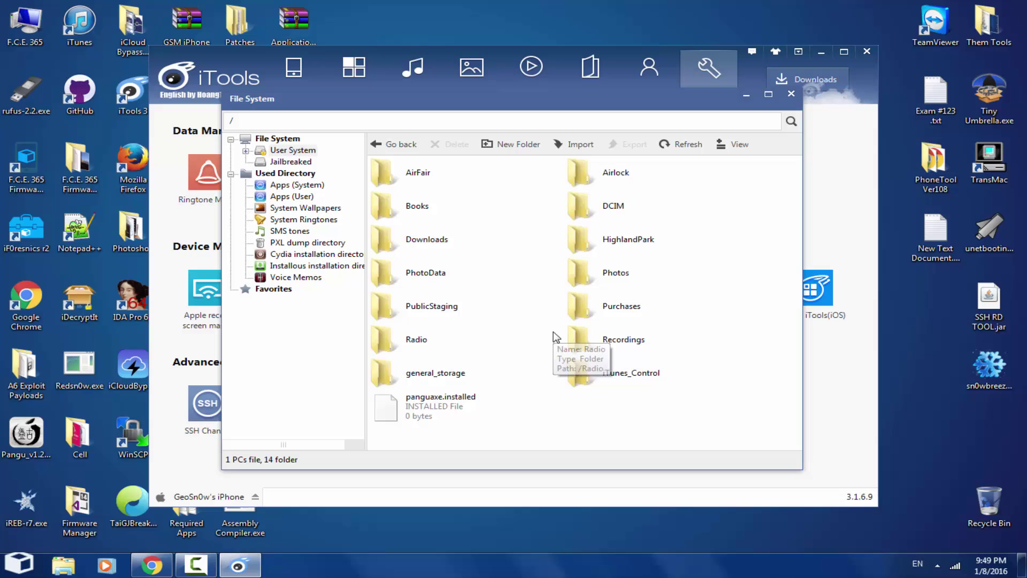
click(295, 162)
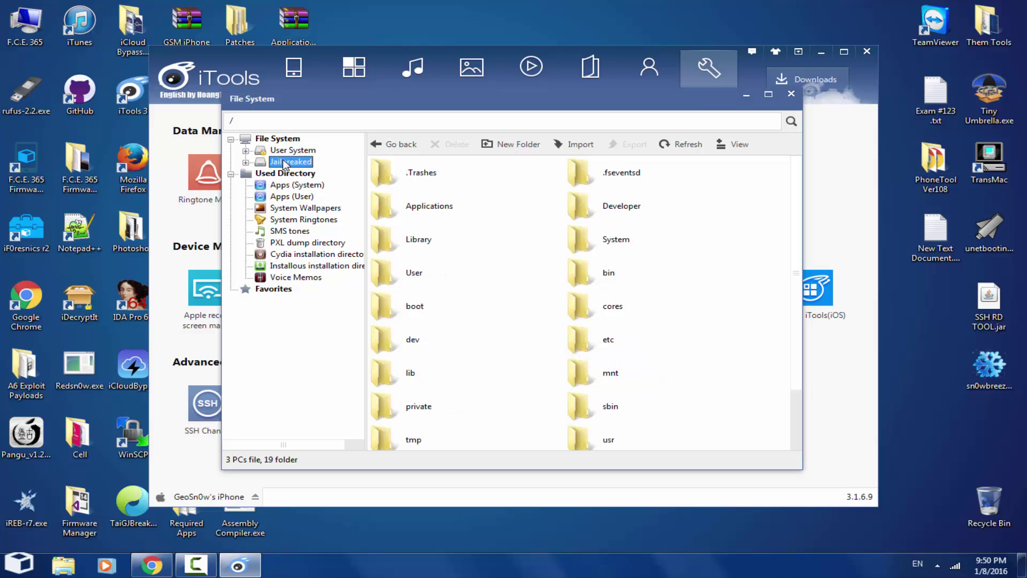
Step: Navigate the File System into var and then its Keychains folder
click(771, 257)
scroll(765, 262, down, 2)
double_click(399, 394)
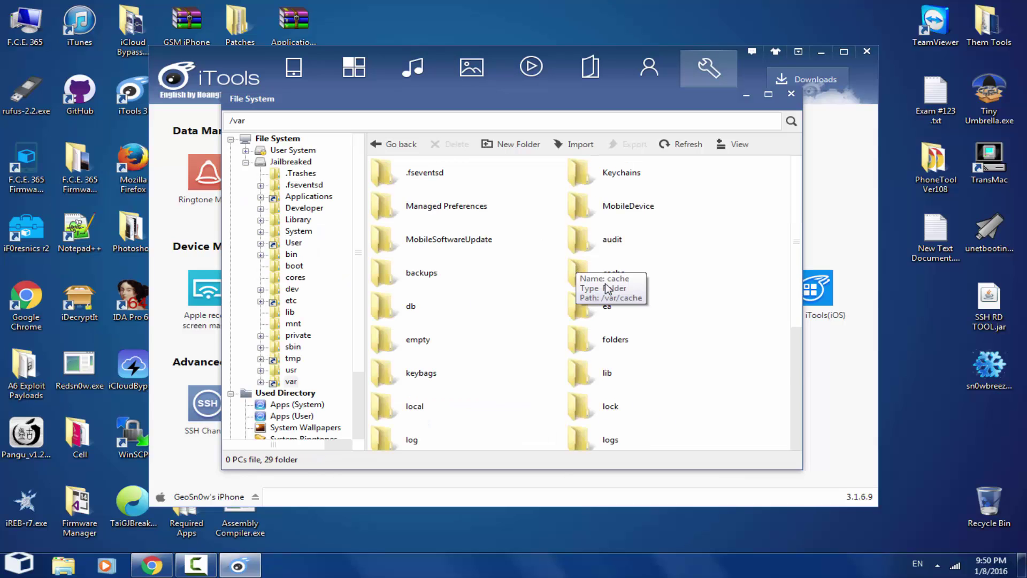
scroll(655, 269, down, 2)
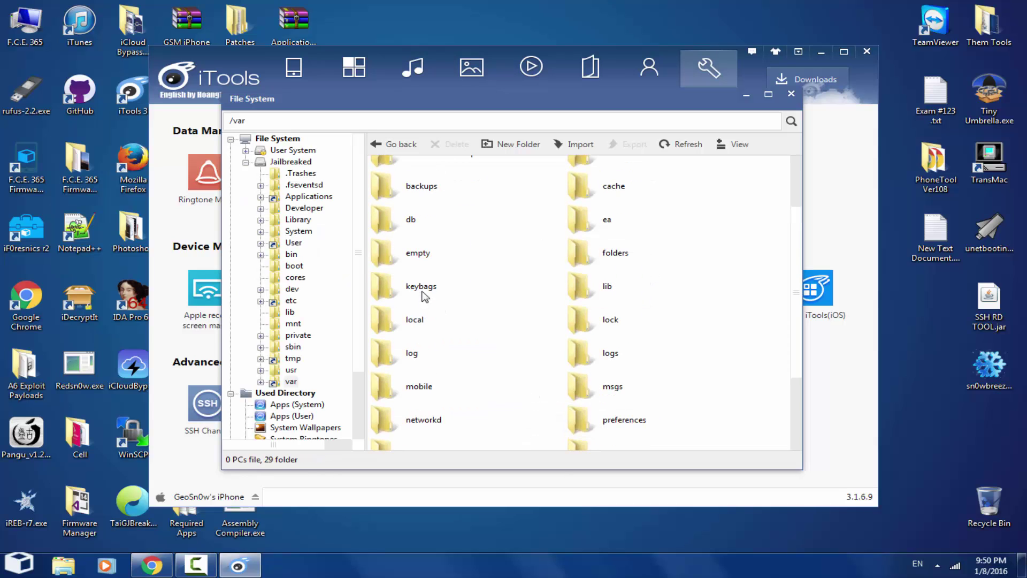
scroll(636, 354, down, 3)
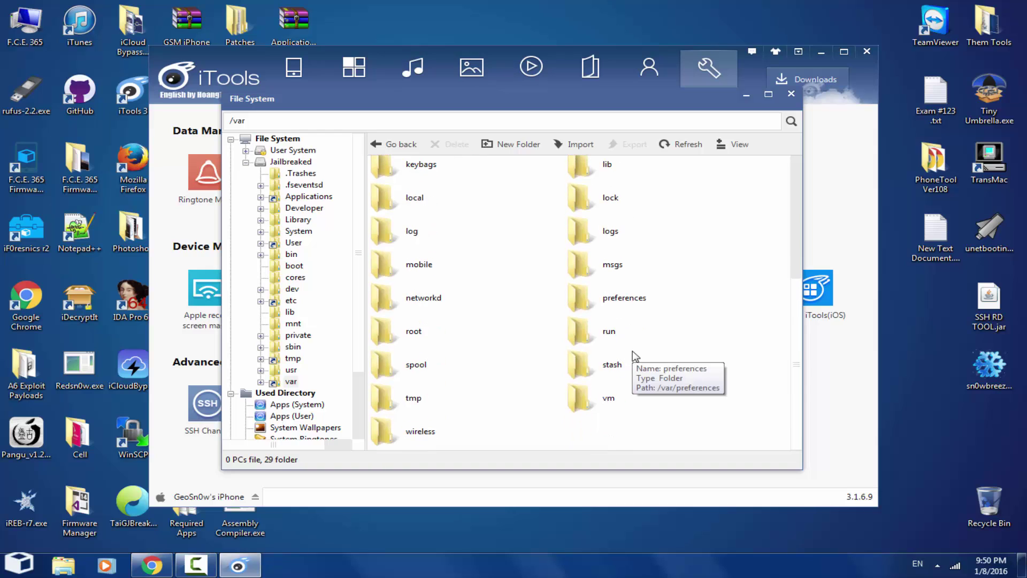
scroll(635, 355, up, 1)
scroll(635, 355, up, 2)
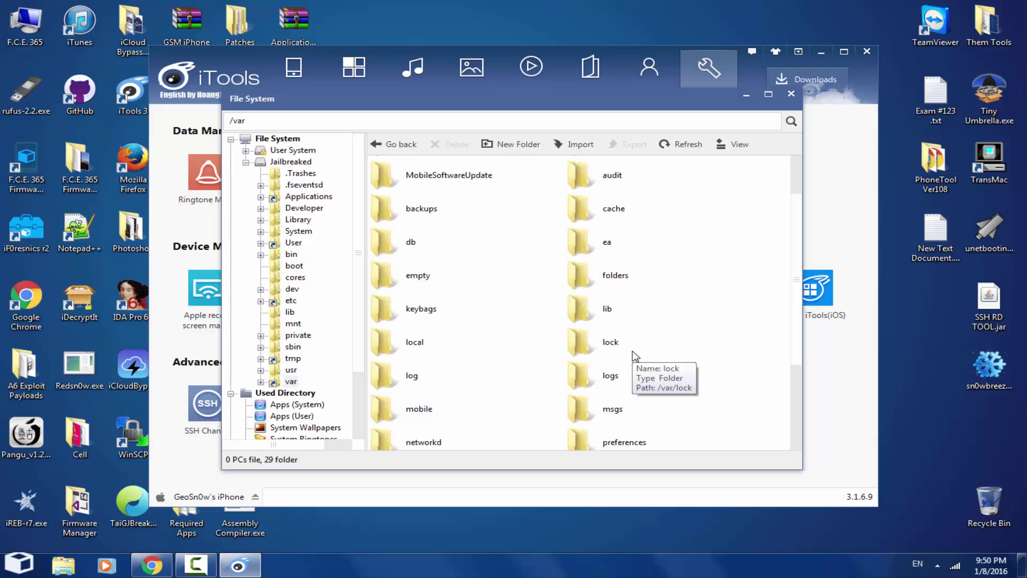
scroll(635, 356, down, 3)
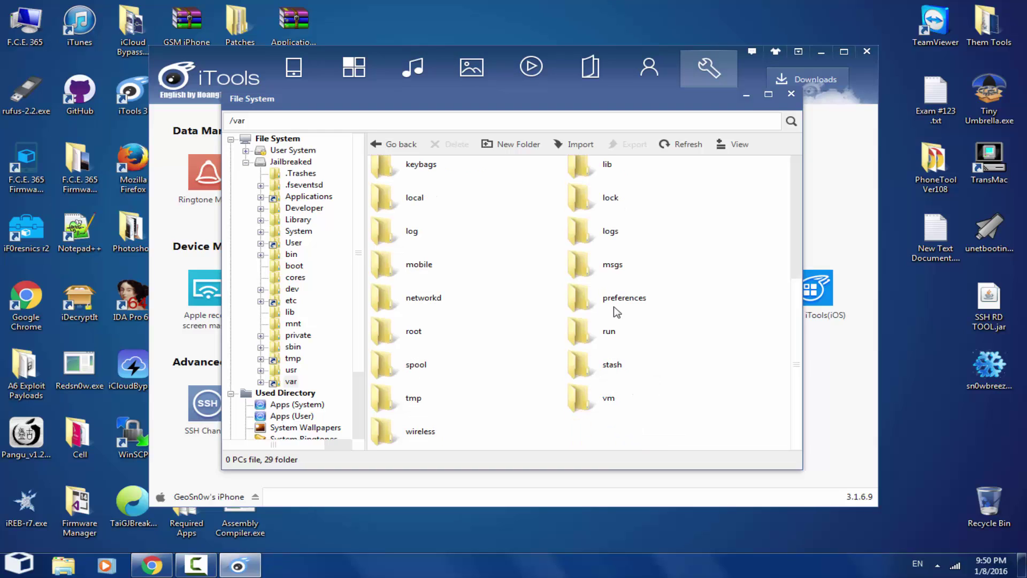
scroll(662, 342, up, 2)
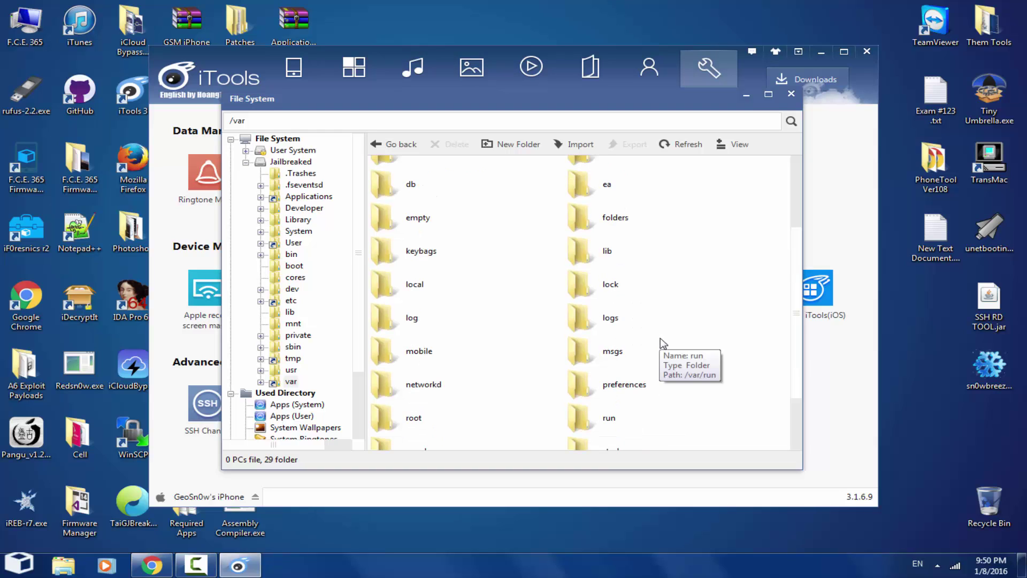
scroll(662, 343, up, 3)
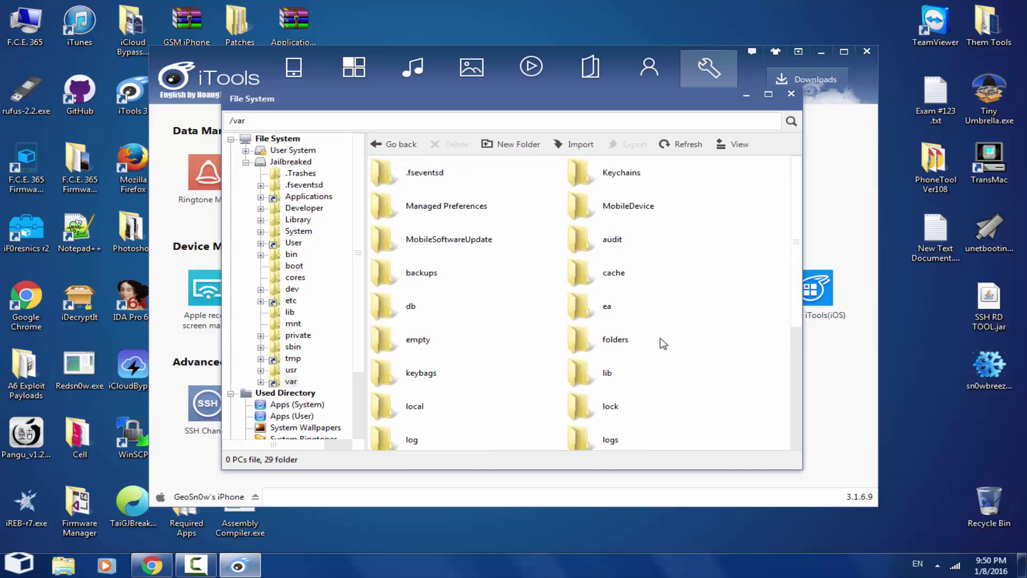
double_click(610, 173)
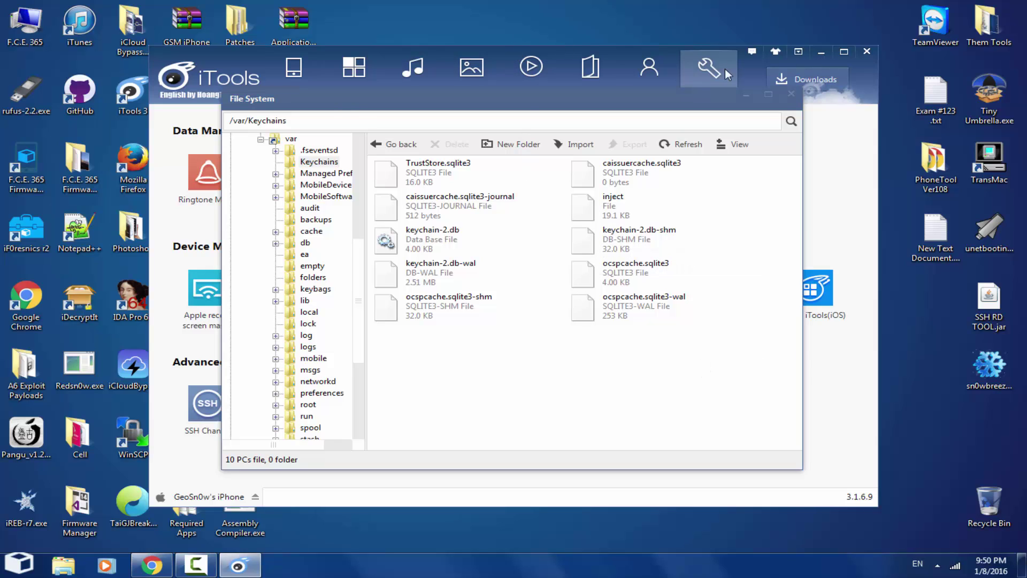
Step: Import push-cert.bin, push-key.bin, youtube-cert.bin and youtube-key.bin from Push Certs into Keychains
right_click(468, 363)
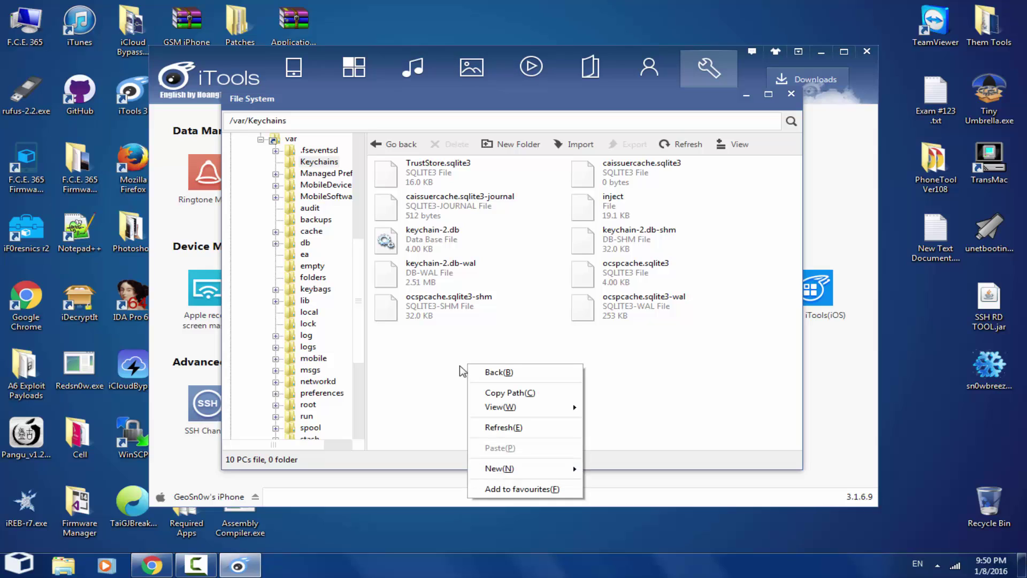
click(458, 384)
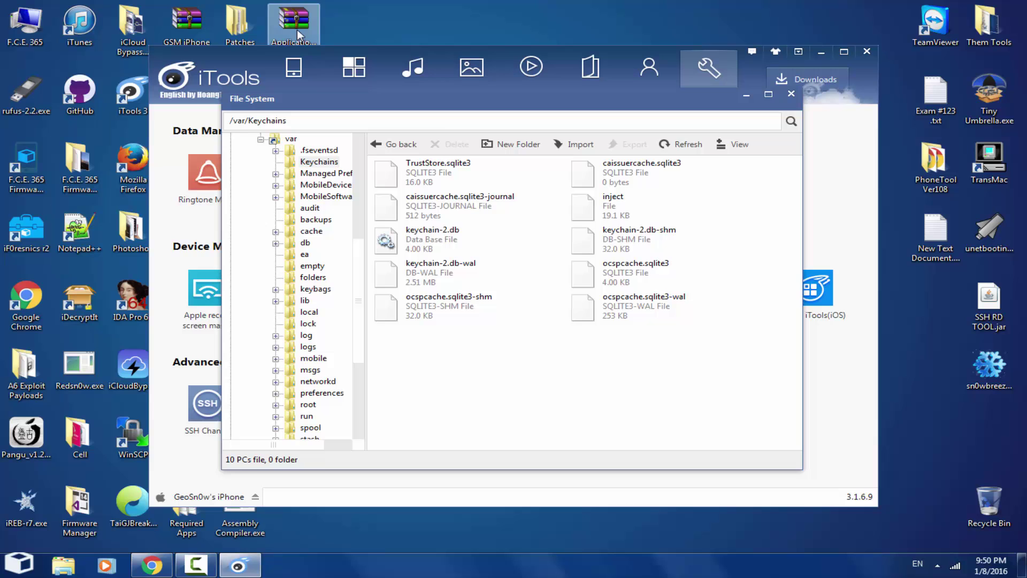
click(1022, 565)
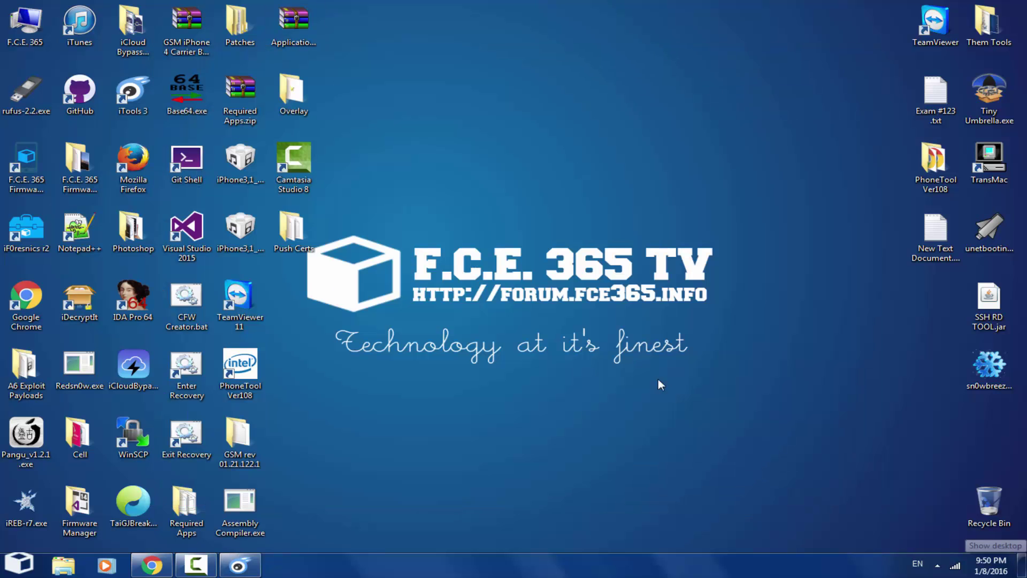
double_click(302, 235)
drag(506, 278, 493, 180)
drag(503, 108, 827, 199)
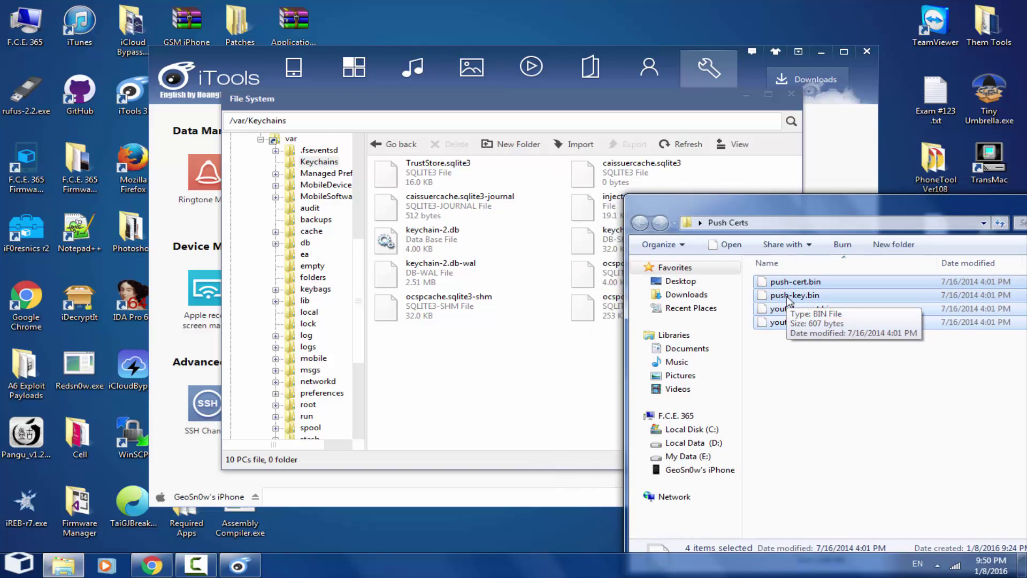
drag(785, 325, 532, 360)
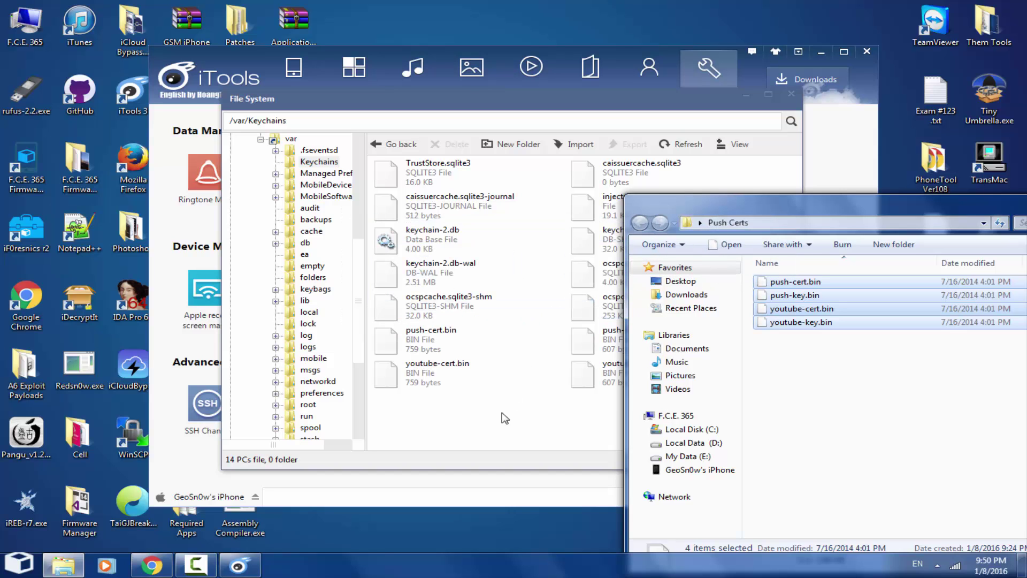
drag(904, 209, 501, 179)
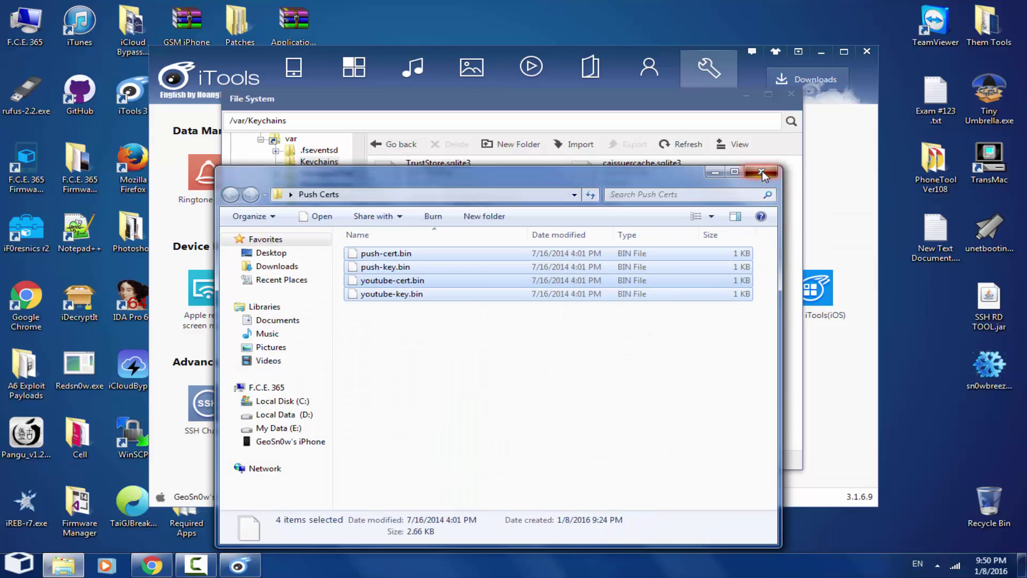
Step: Close the Push Certs and File System windows and reopen Real-time desktop
click(761, 171)
click(792, 94)
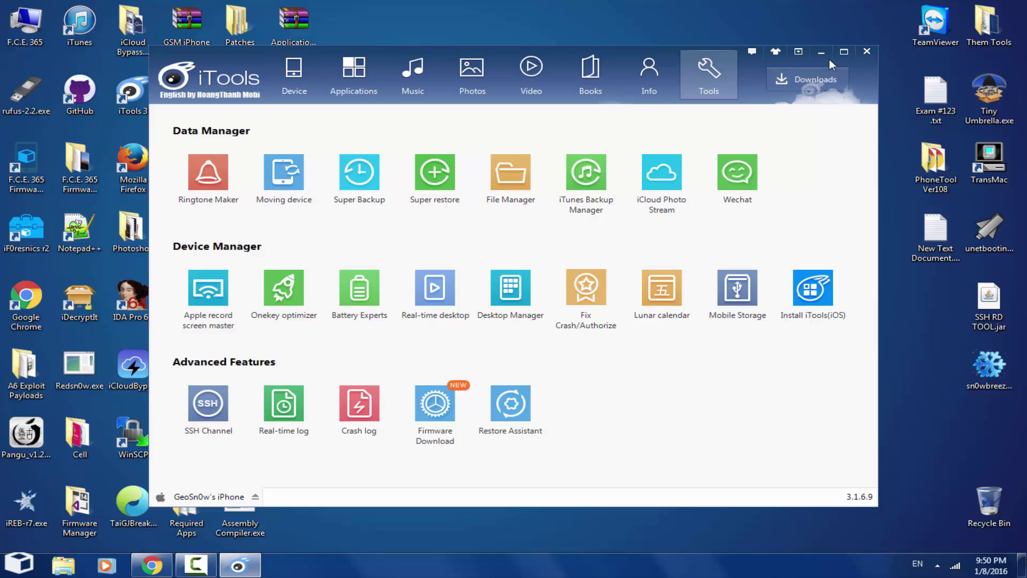
click(435, 287)
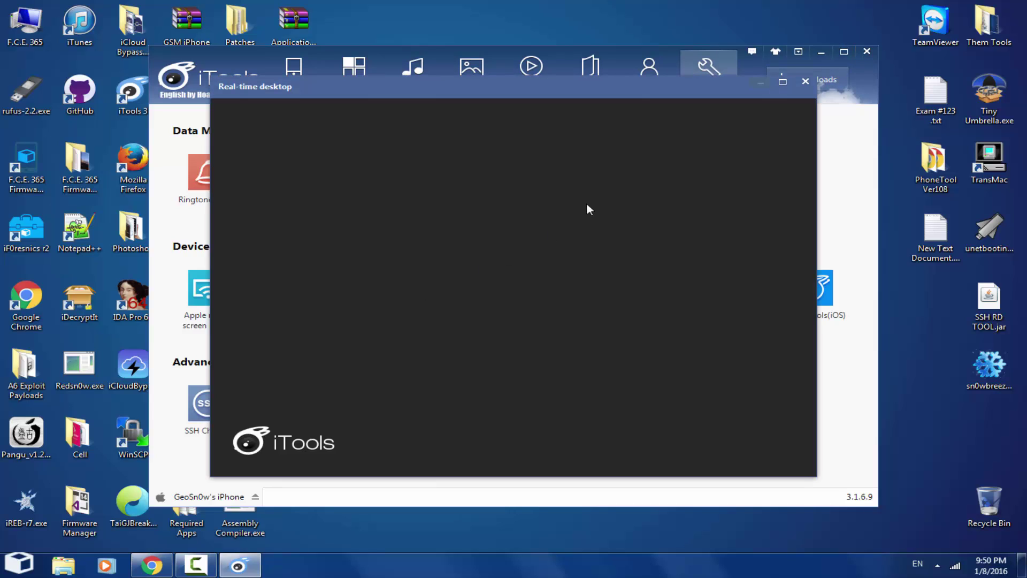
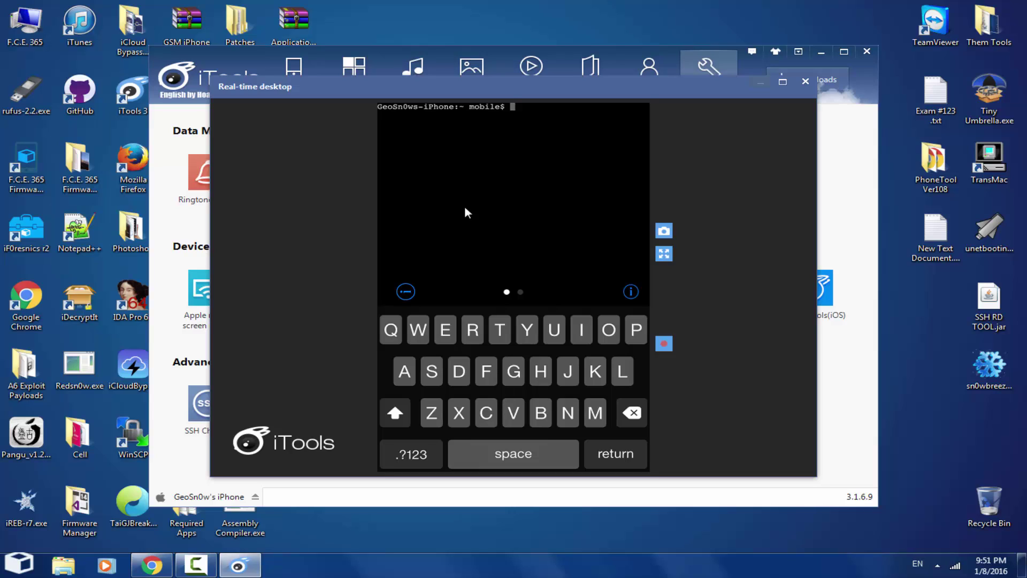
Step: Switch the mirrored iPhone terminal to root with su, entering the root password
text(su)
key(Return)
text(aln)
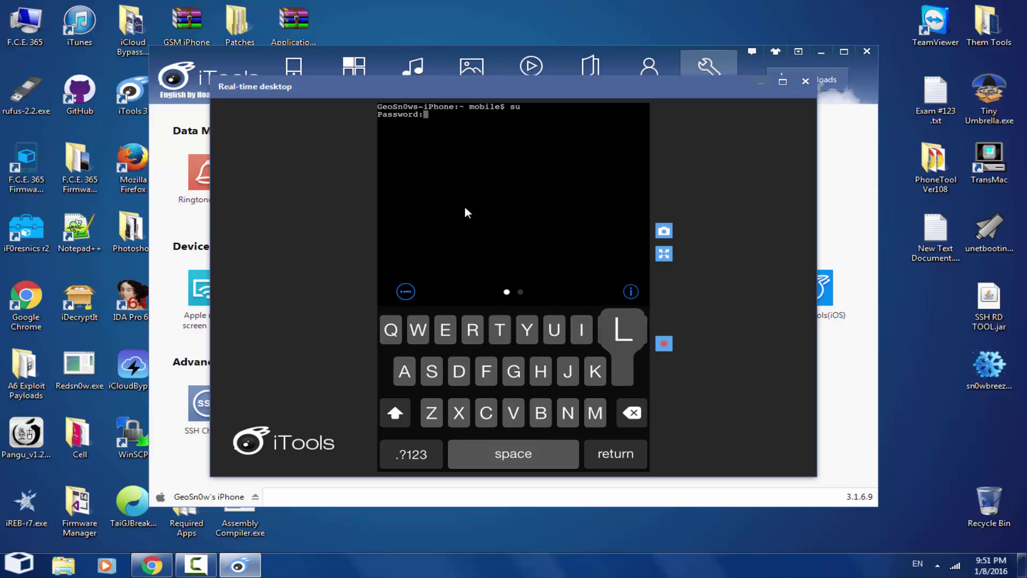
key(Return)
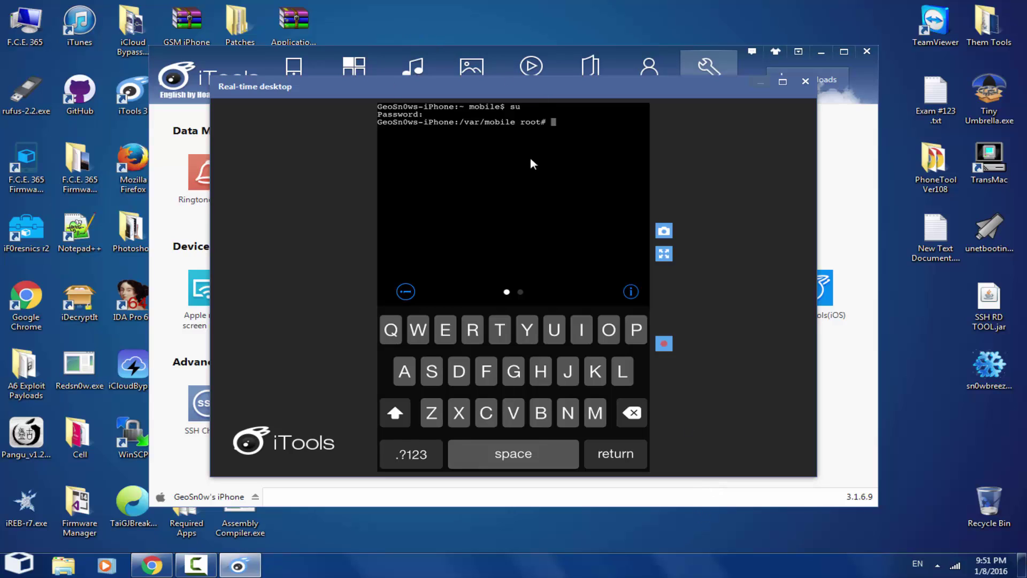
click(151, 565)
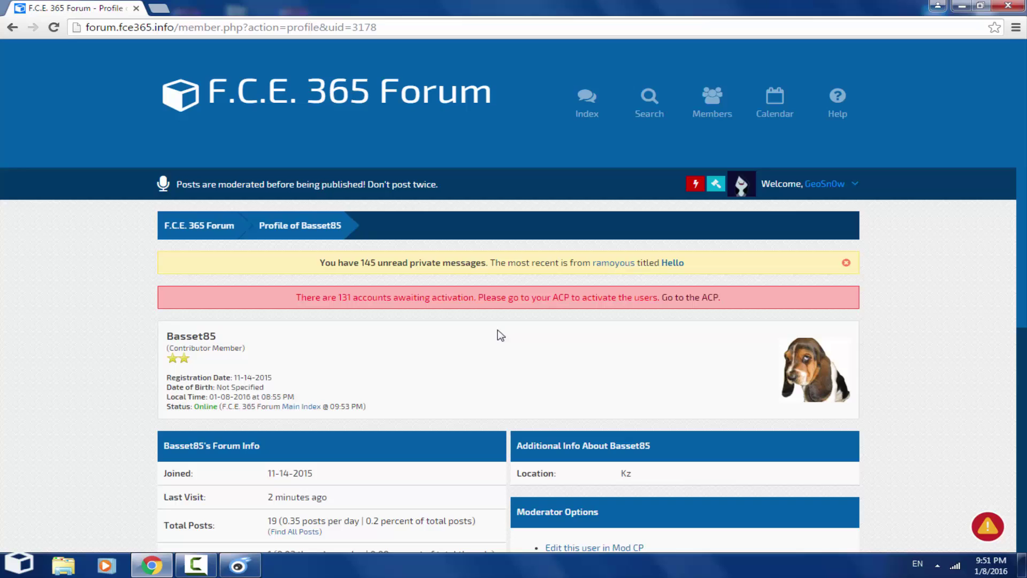
scroll(649, 370, down, 8)
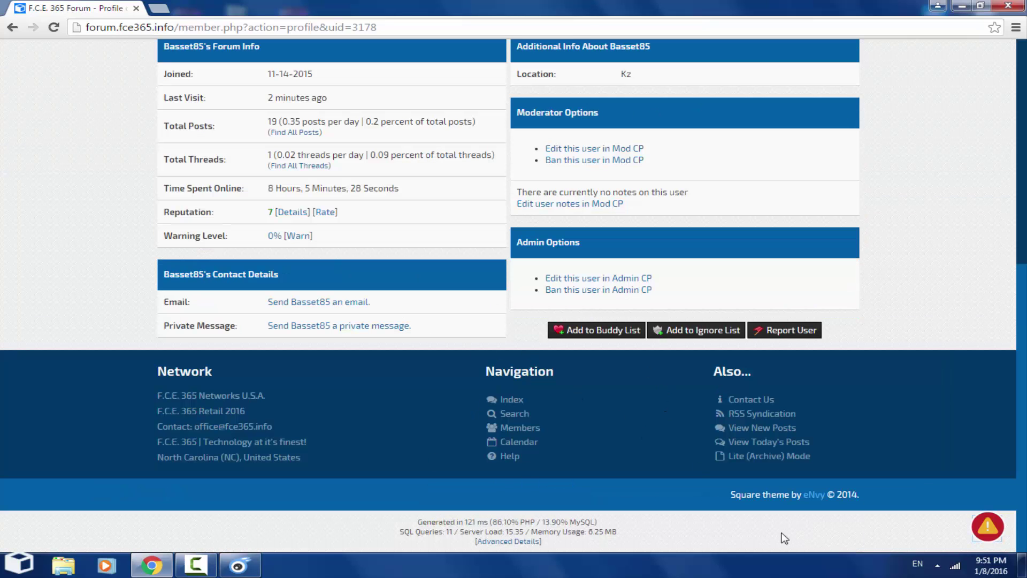
click(19, 563)
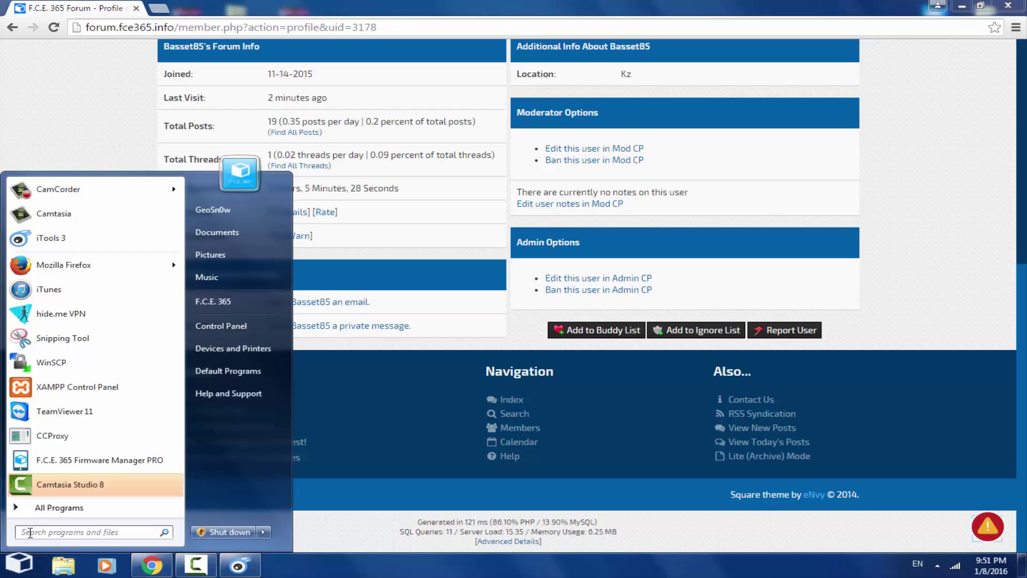
text(alp)
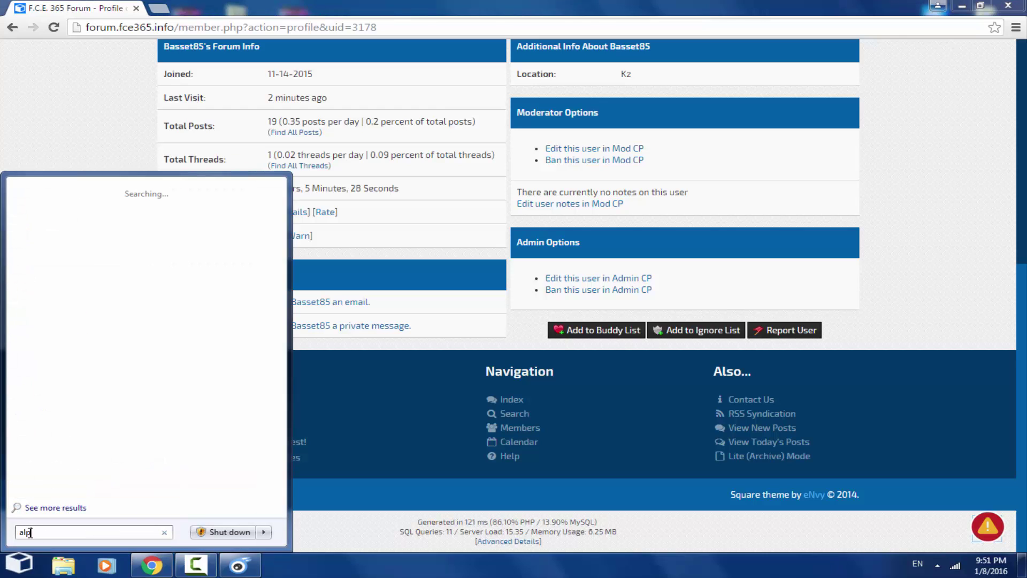
text(ine)
double_click(21, 531)
click(400, 402)
scroll(401, 402, up, 8)
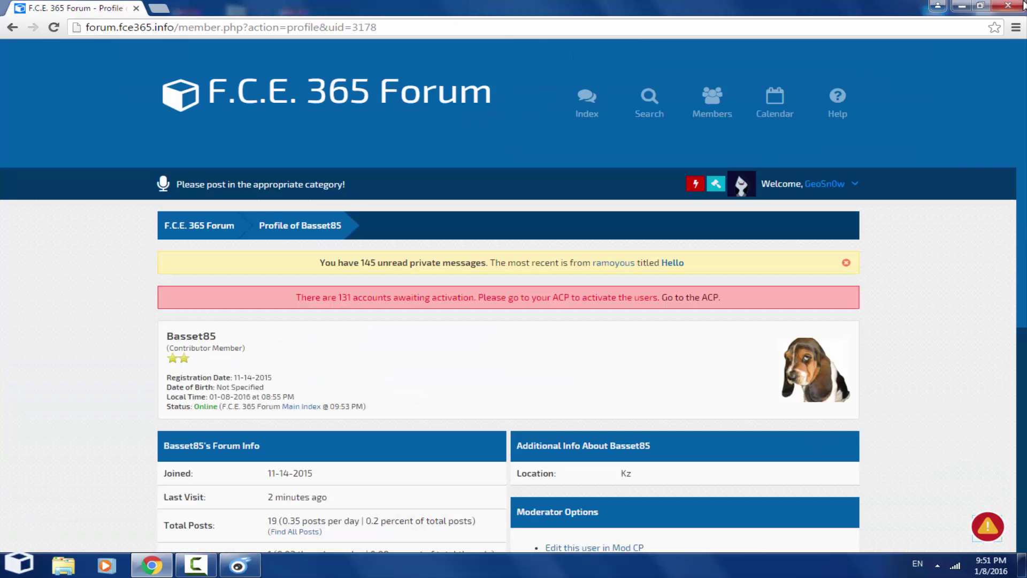
click(971, 5)
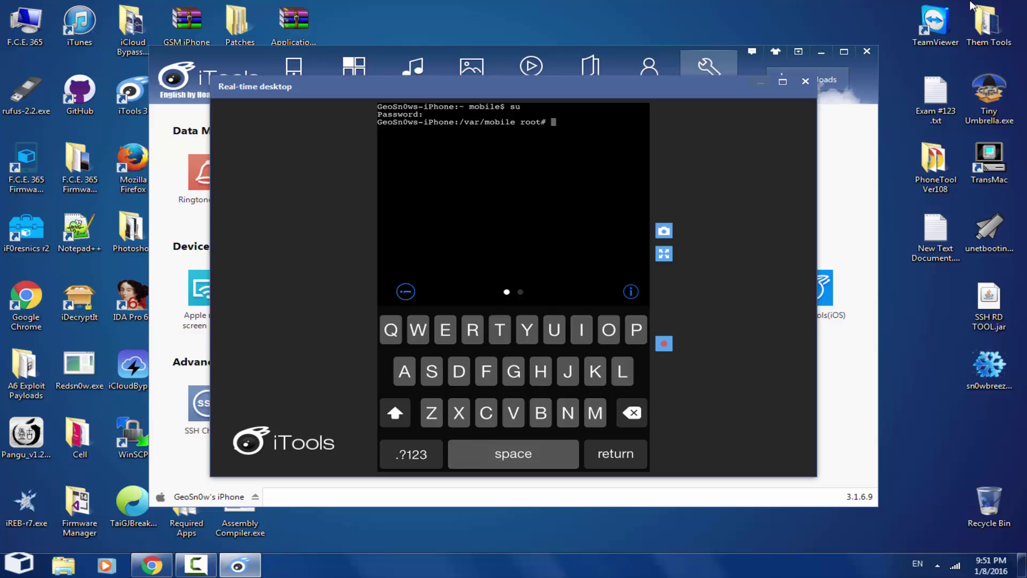
Step: Change into /var with cd, then start the cd into the Keychains folder
text(cd )
text(/va)
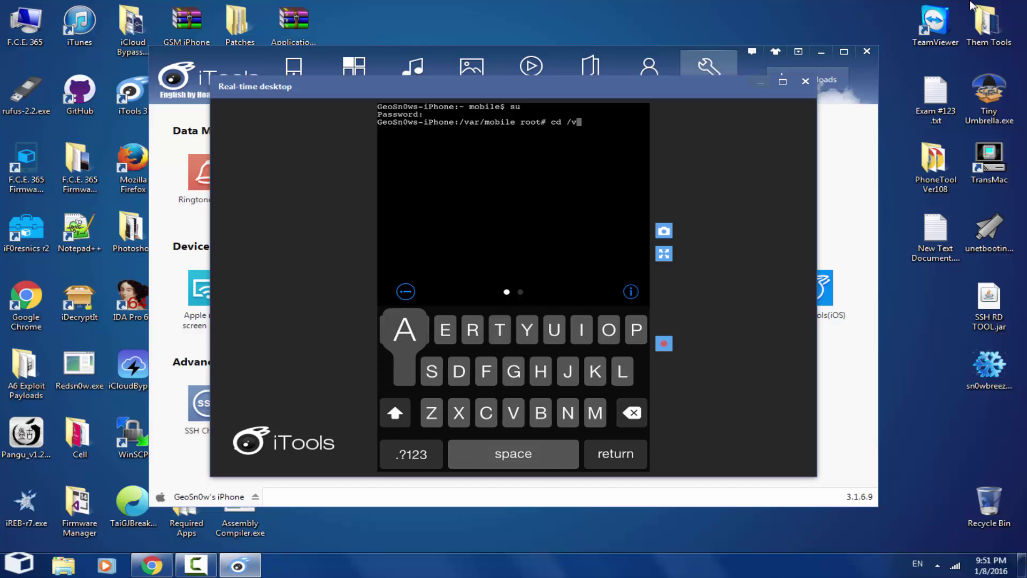
text(r)
key(Return)
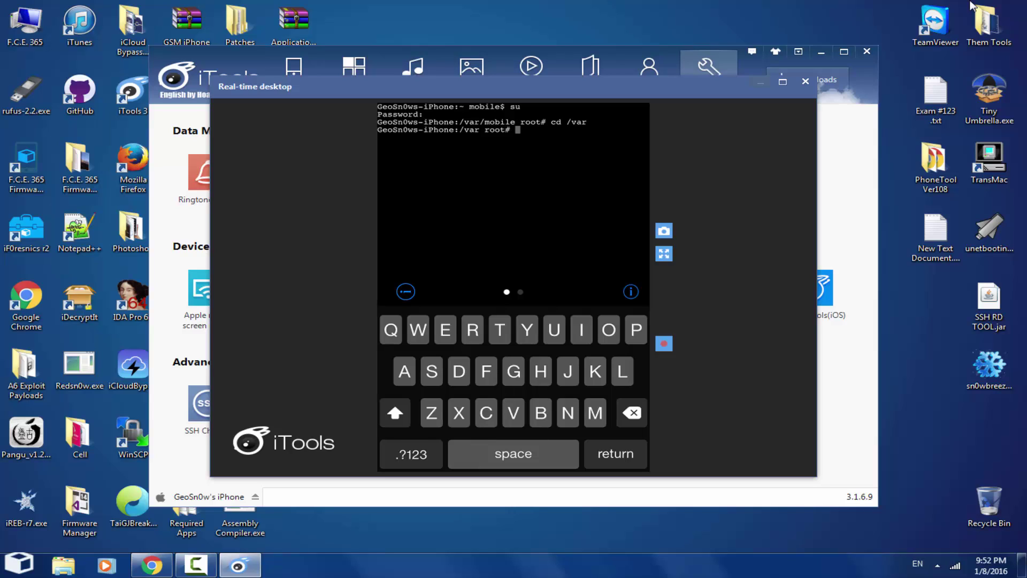
text(cd Keycha)
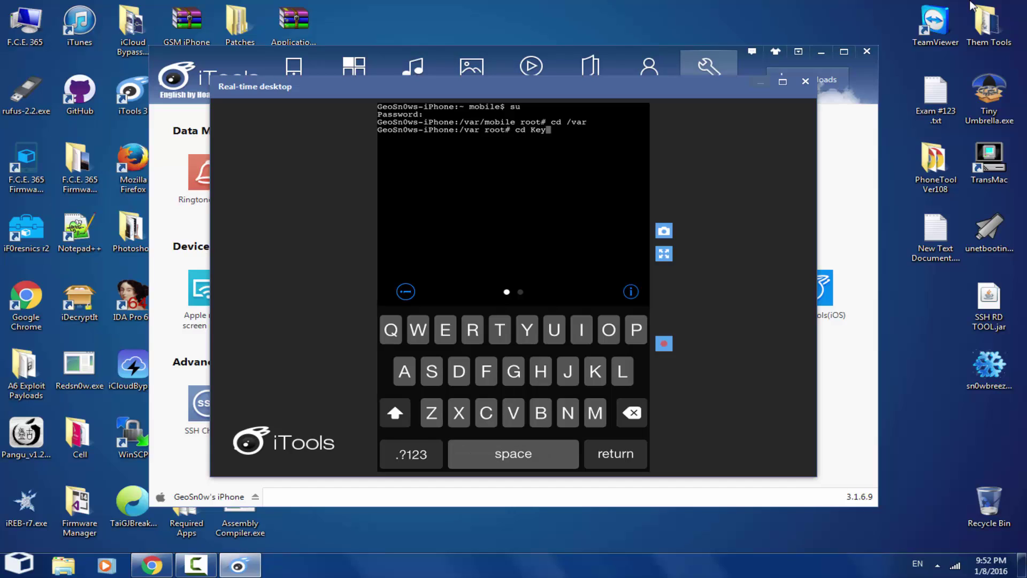
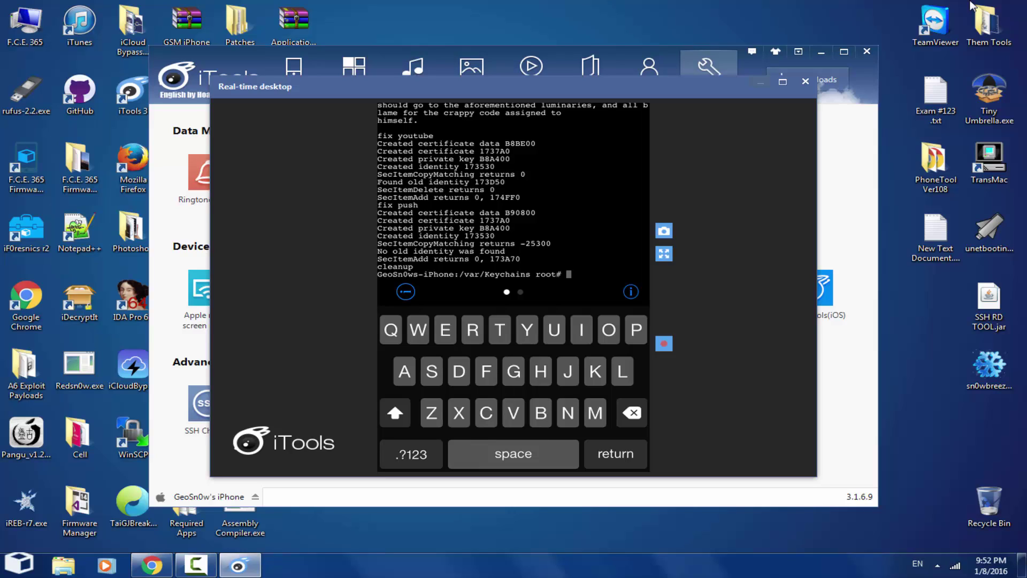
Step: Enter the reboot command in the iPhone terminal to restart the phone
text(reboot)
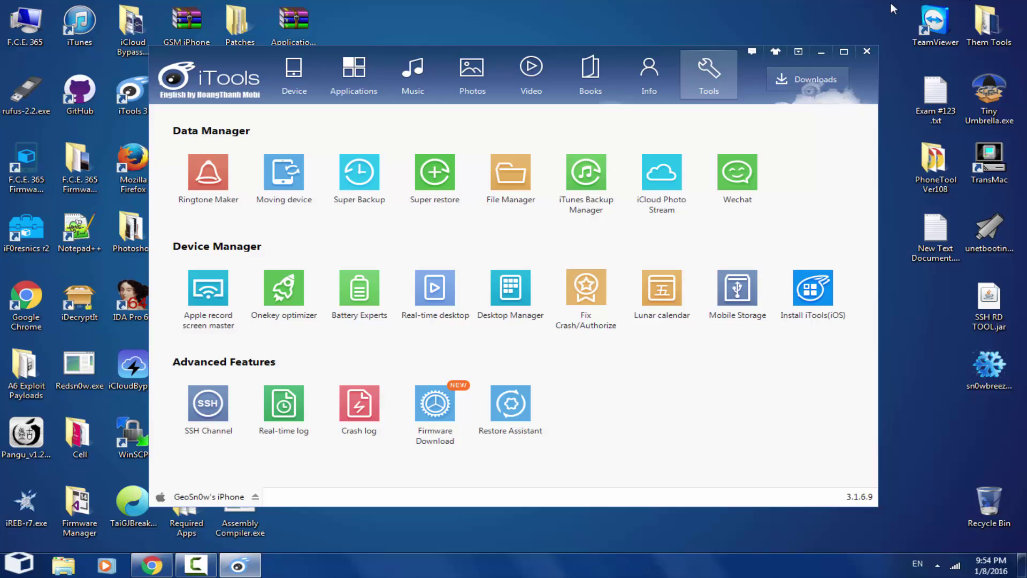
Step: Relaunch Real-time desktop from the Tools tab and accept the developer plugin install prompt
click(442, 299)
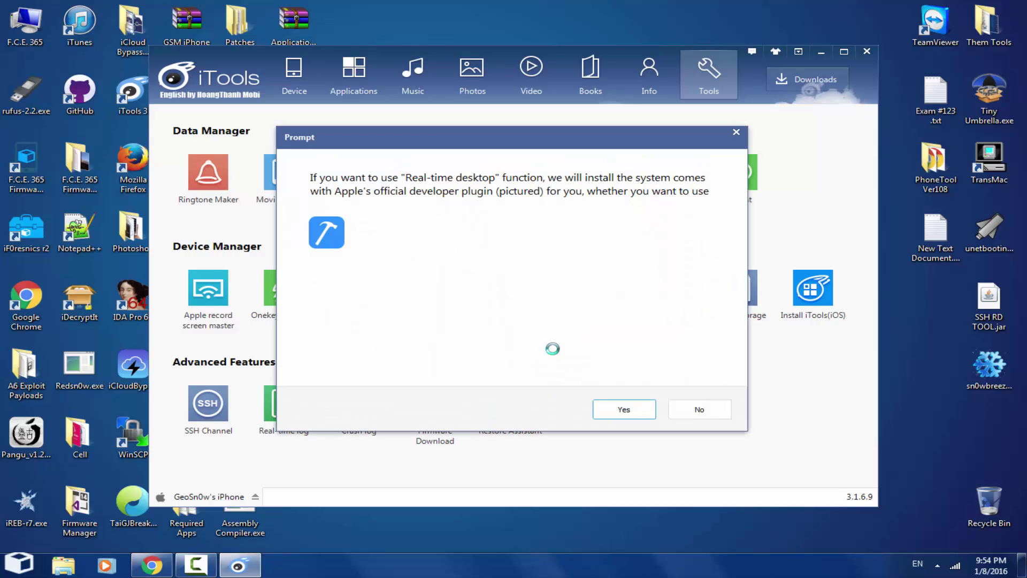
click(613, 409)
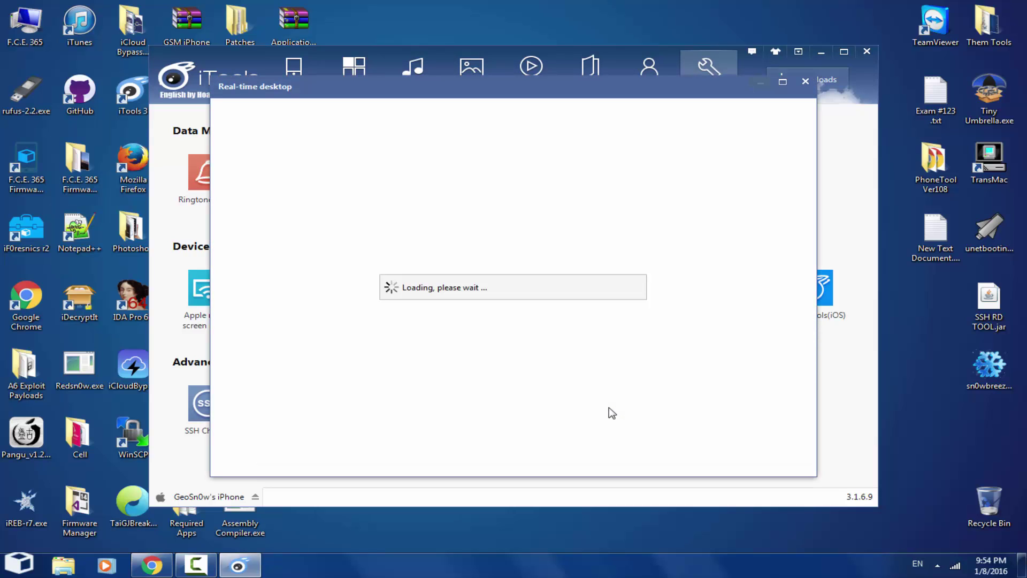